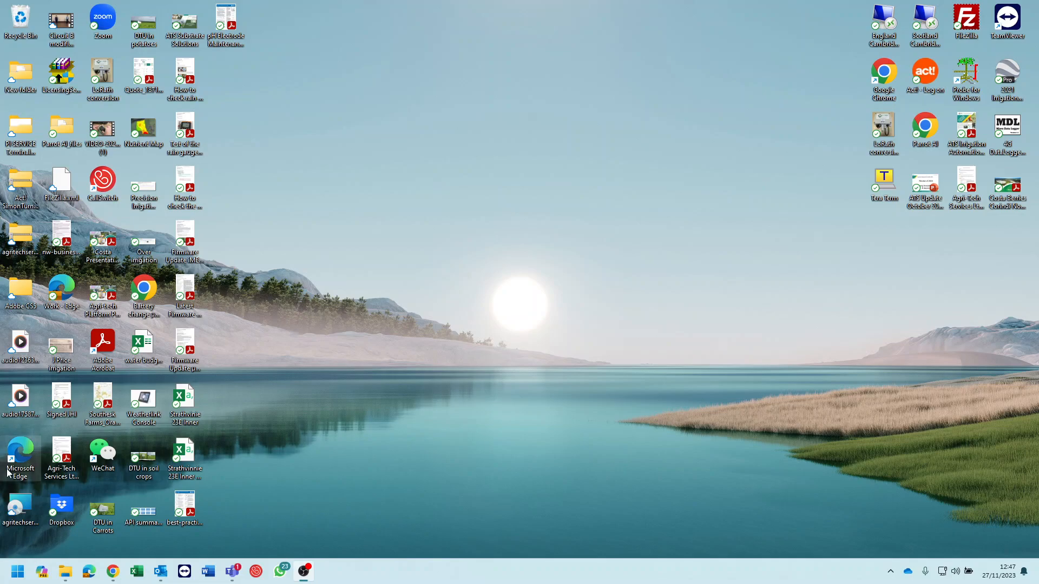
# Look up the station's USB serial port number among the COM and LPT ports in Device Manager, and close it
pyautogui.click(19, 574)
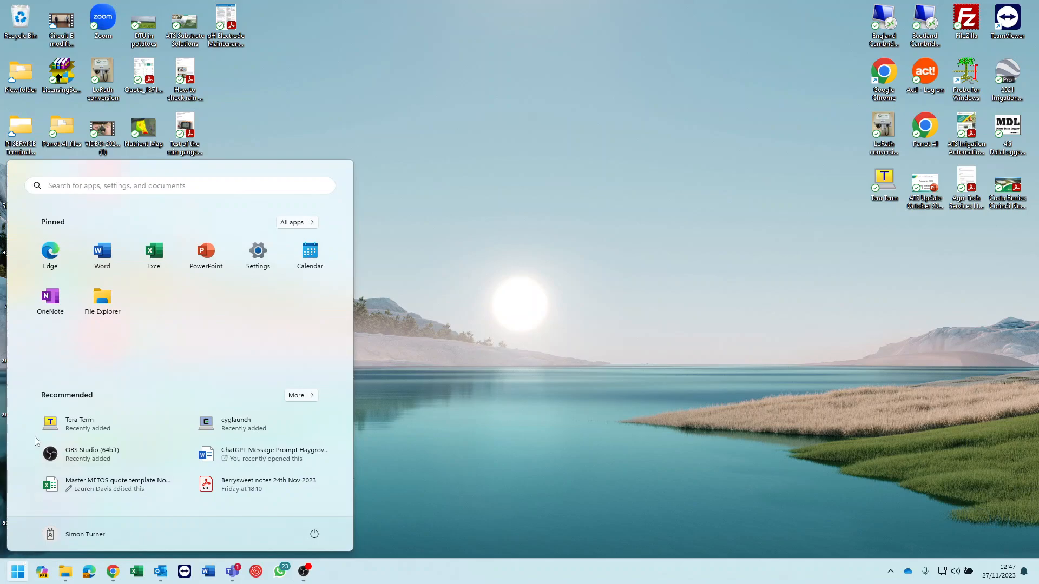
pyautogui.click(64, 186)
pyautogui.write('device manager')
pyautogui.click(68, 264)
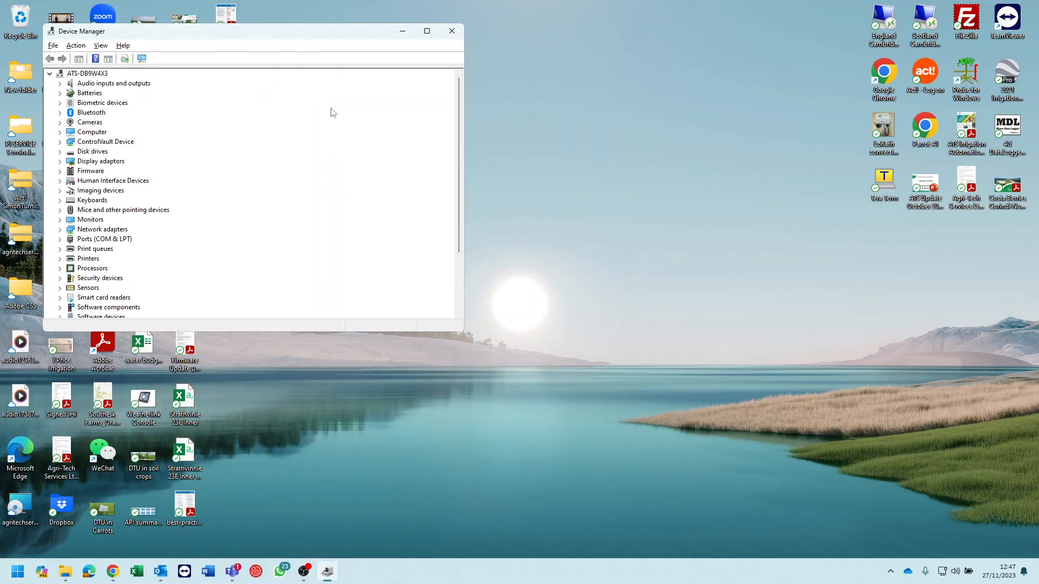
pyautogui.click(60, 240)
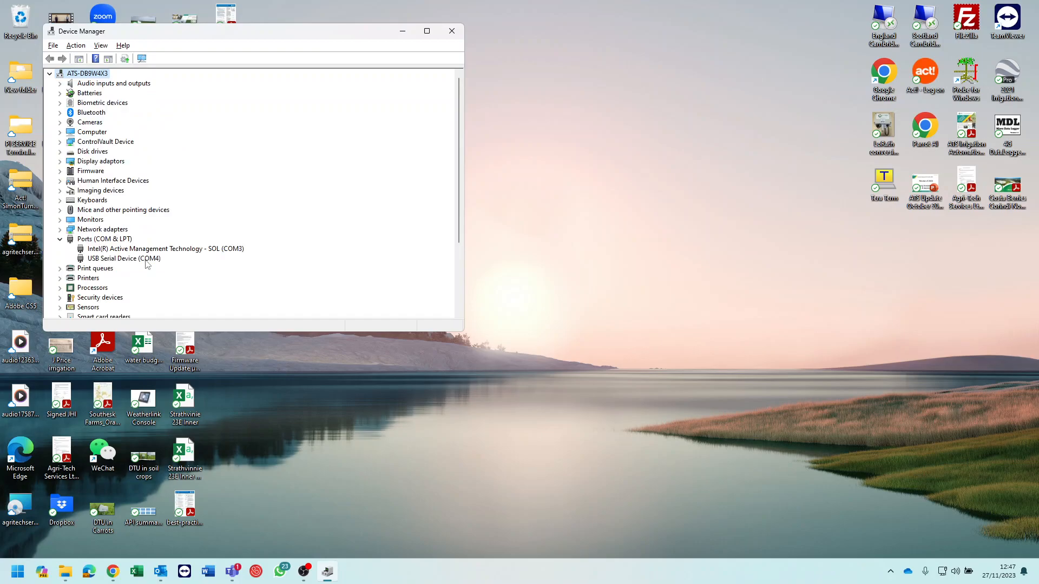
pyautogui.click(452, 31)
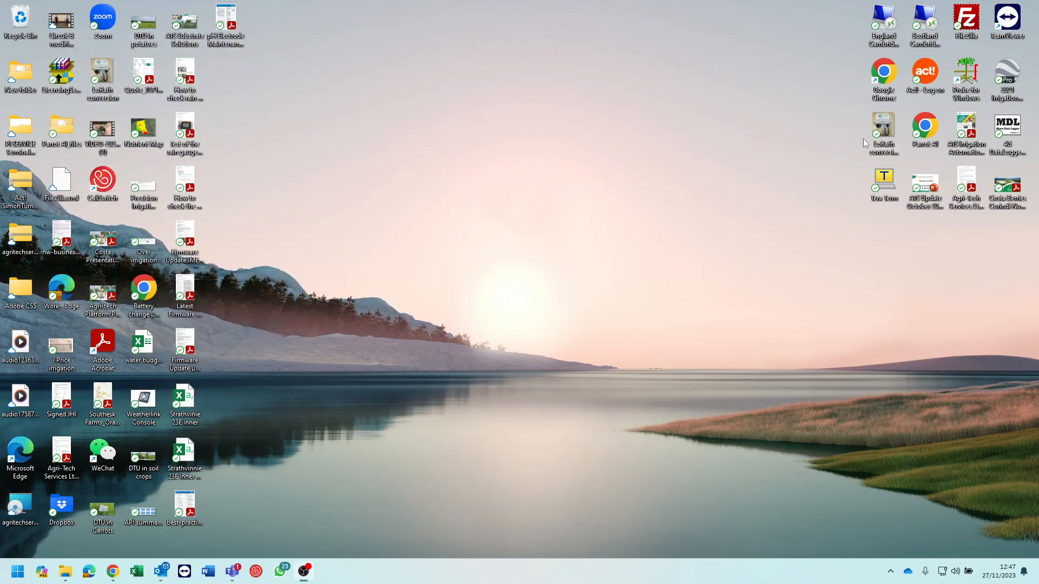
# Start Tera Term, open a serial connection to the USB Serial Device on COM4, and maximize the terminal window
pyautogui.doubleClick(883, 180)
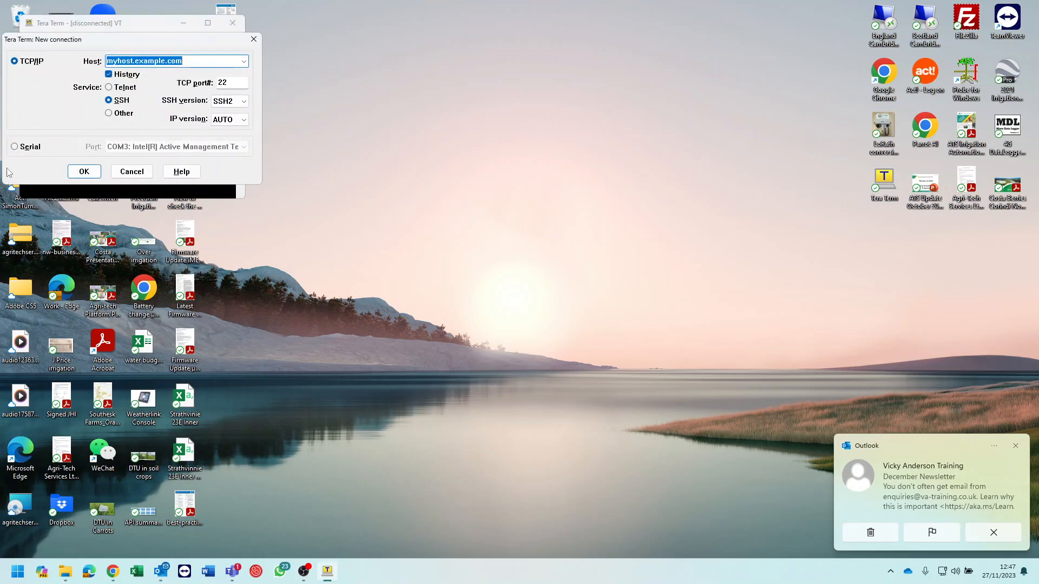
pyautogui.click(20, 147)
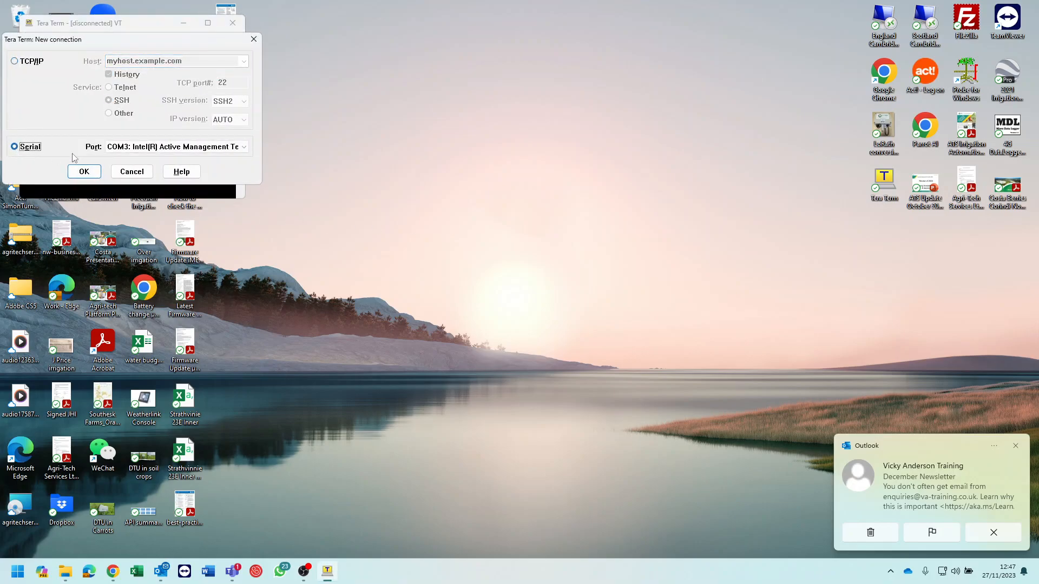
pyautogui.click(239, 147)
pyautogui.click(230, 167)
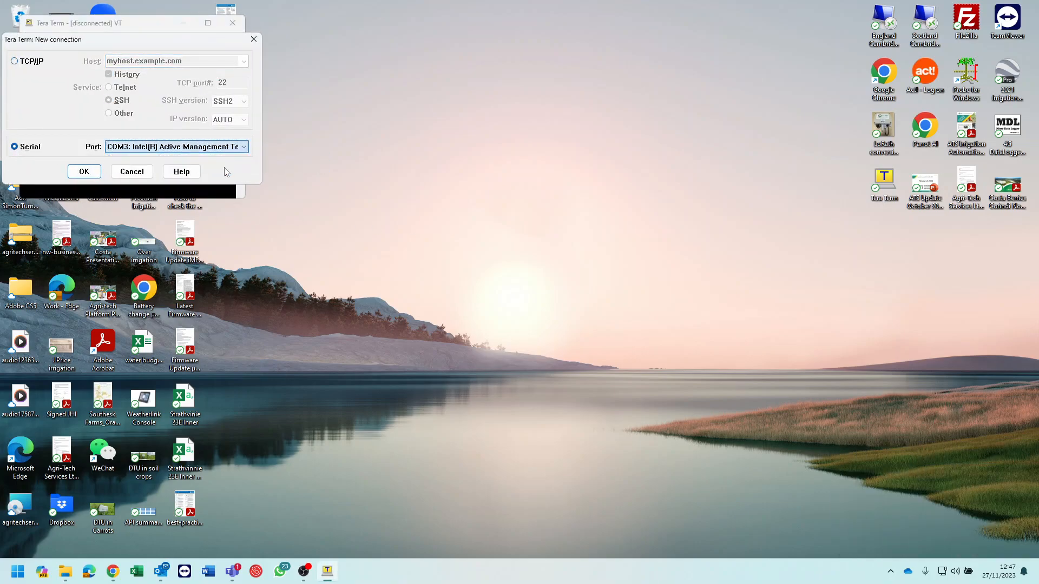
pyautogui.click(93, 173)
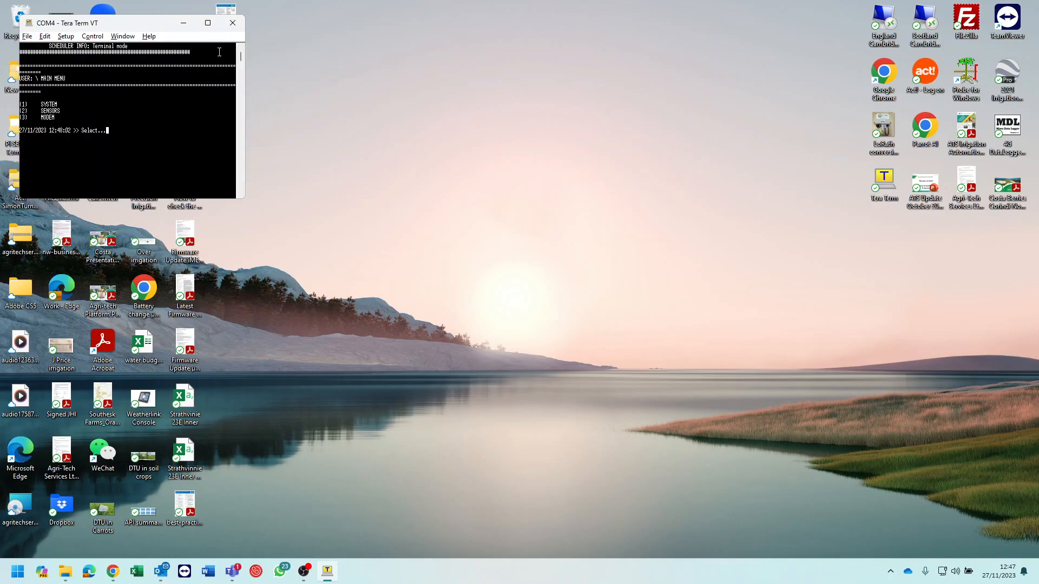
pyautogui.click(207, 22)
pyautogui.scroll(7, 355, 226)
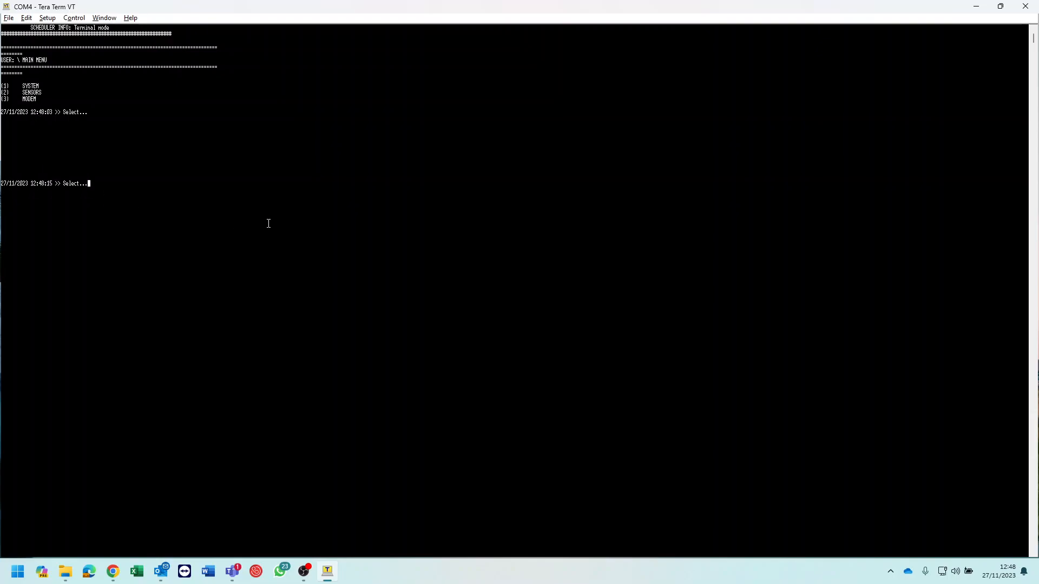
# Show the Quick View of the station's SYSTEM information and return to the main menu
pyautogui.press('1')
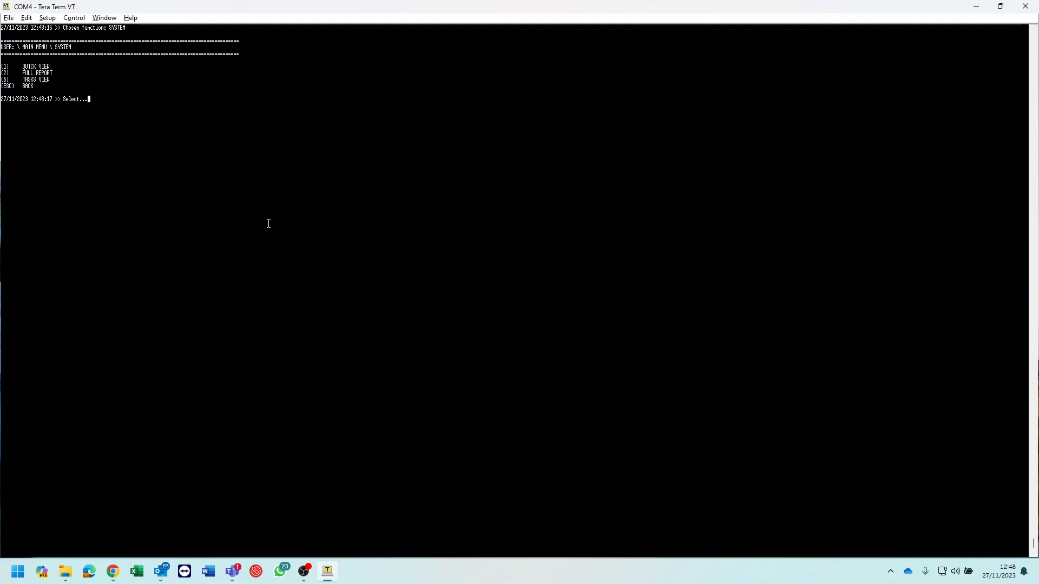
pyautogui.press('1')
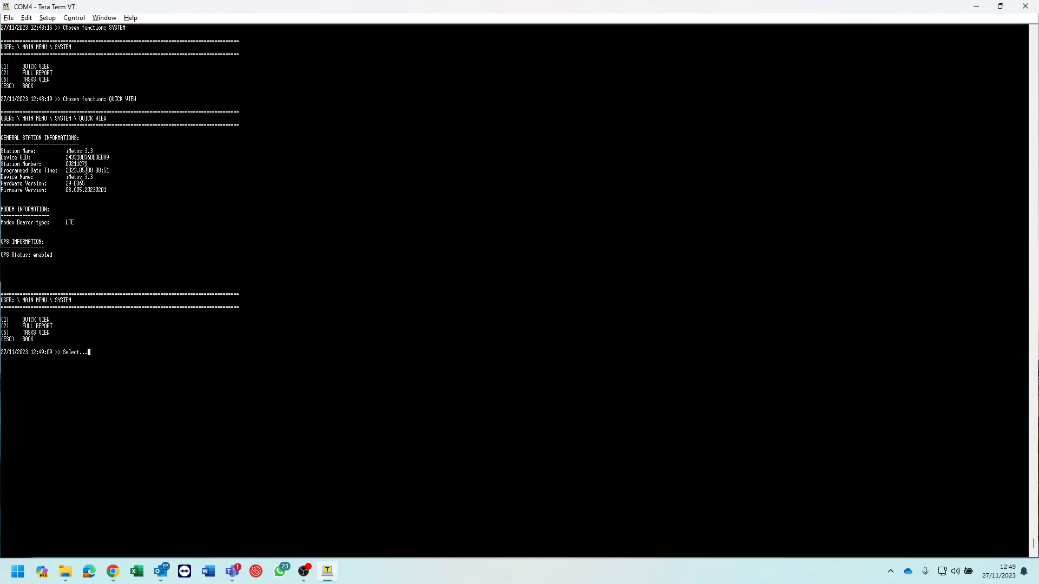
pyautogui.press('Escape')
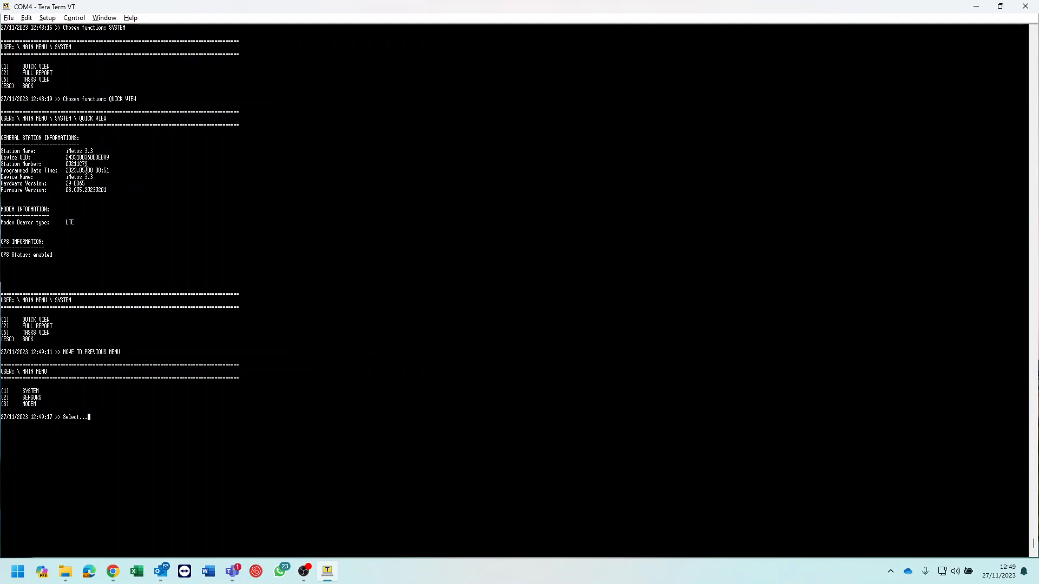
# Run the sensor test on MAIN + DUTY + HC2 SENSORS and on EXTENDED INPUT A, and close the terminal session
pyautogui.press('2')
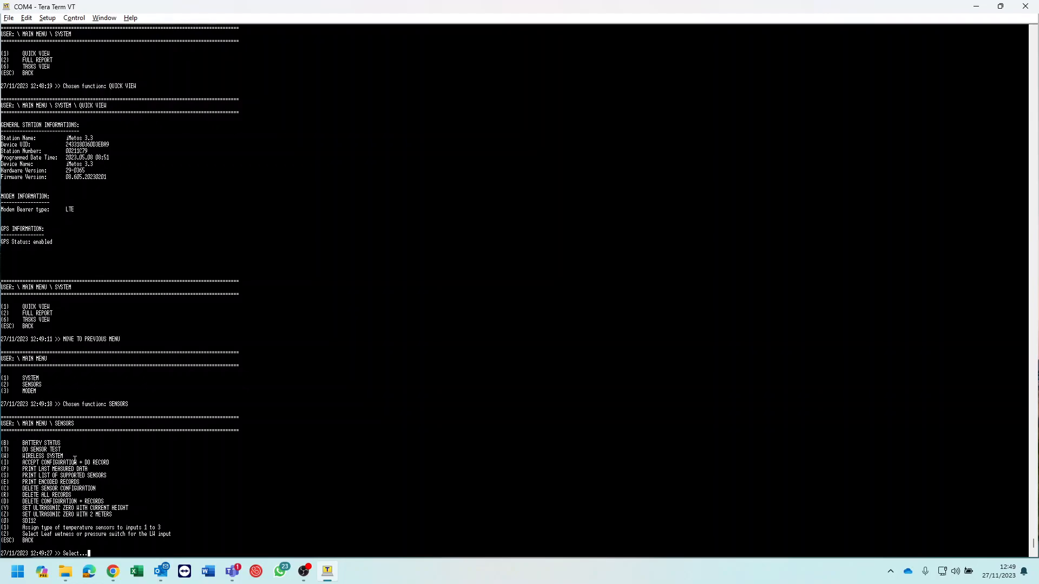
pyautogui.press('t')
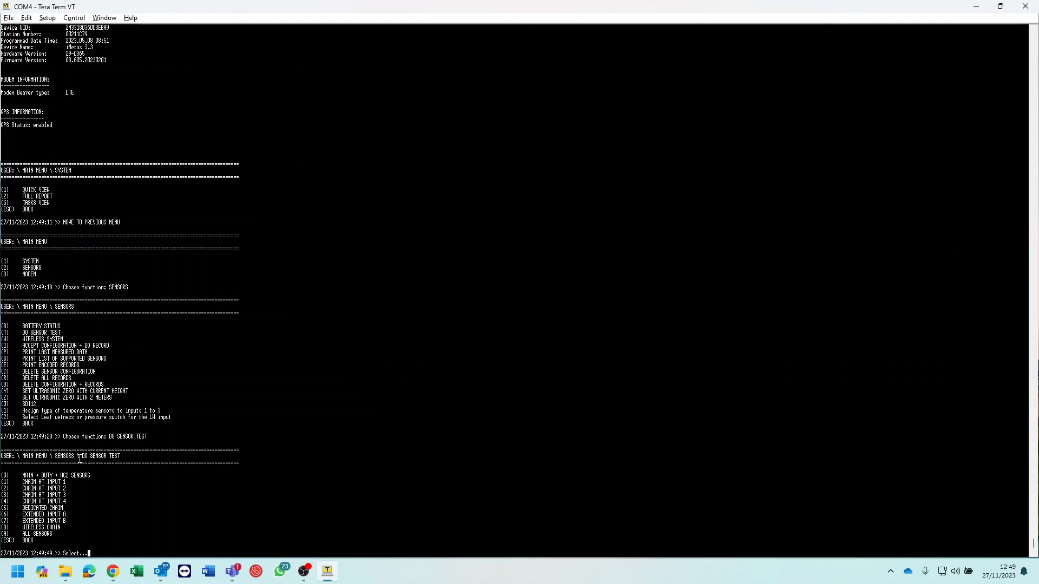
pyautogui.press('0')
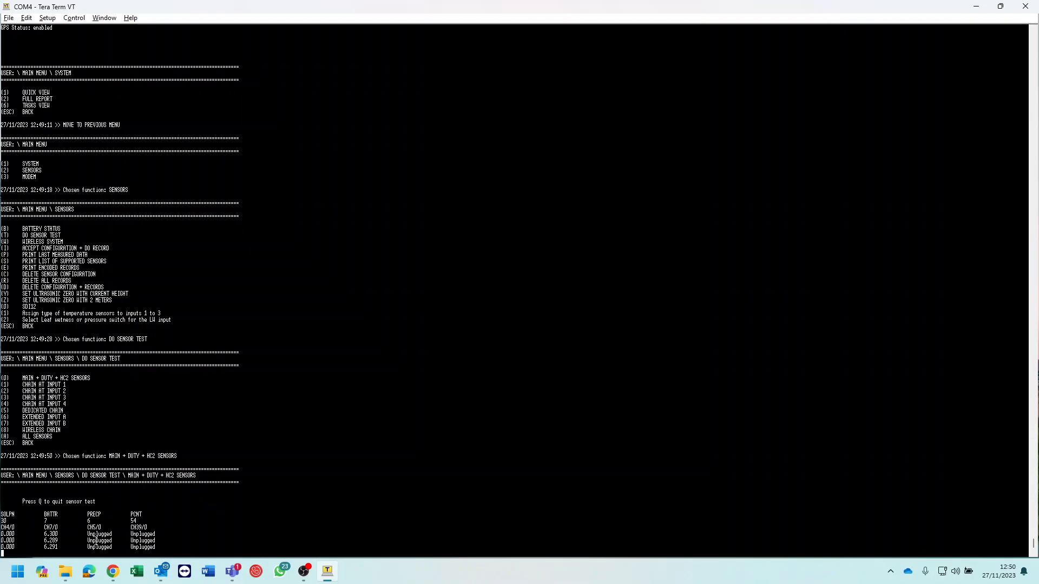
pyautogui.press('q')
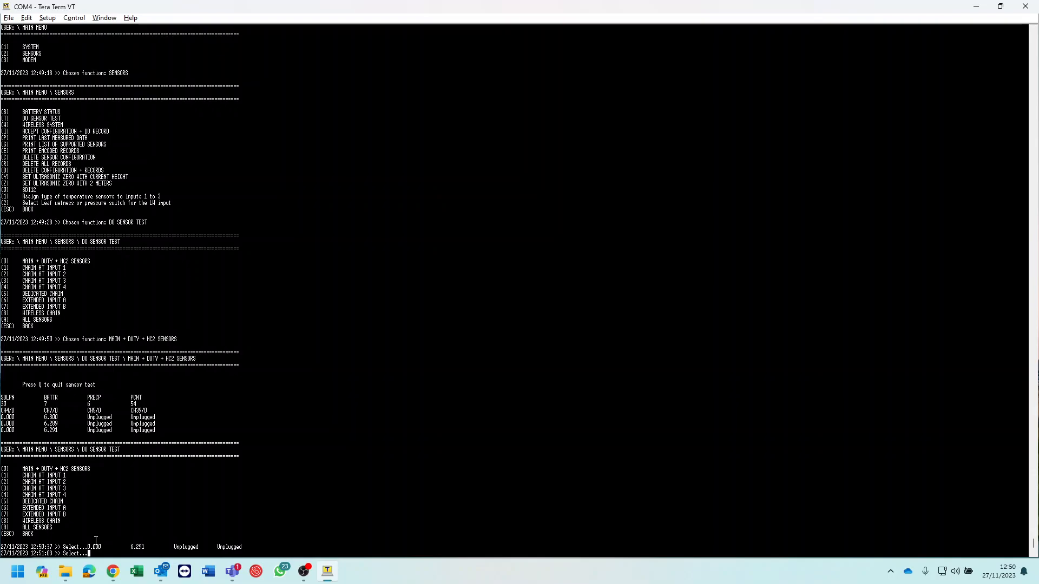
pyautogui.press('6')
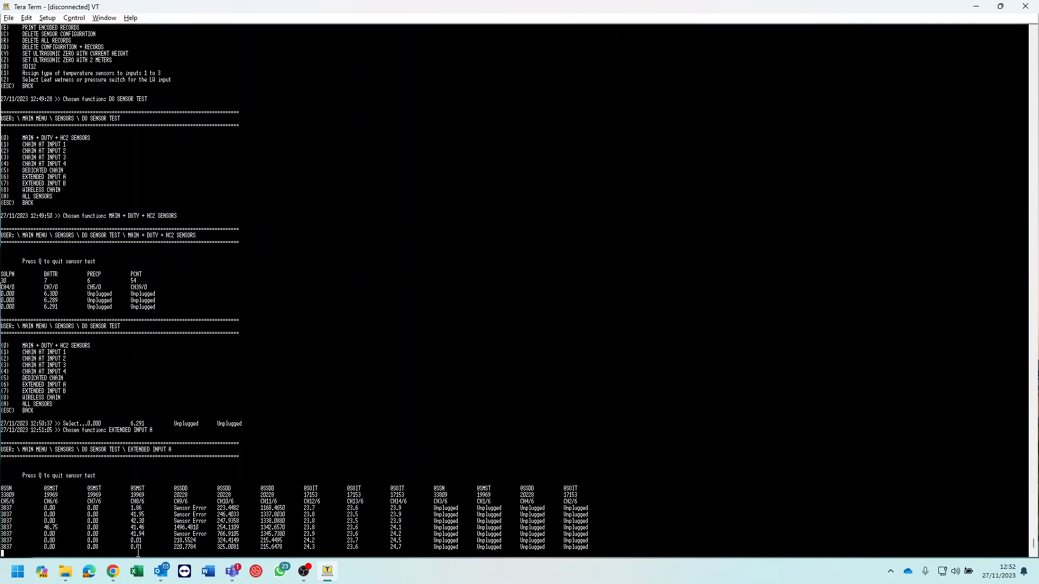
pyautogui.click(1025, 6)
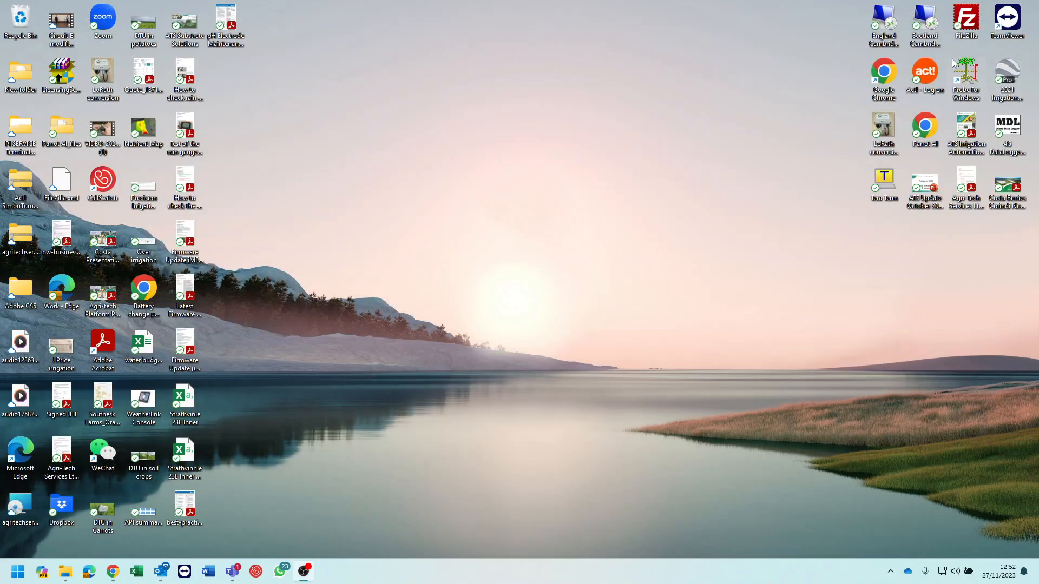
pyautogui.doubleClick(885, 181)
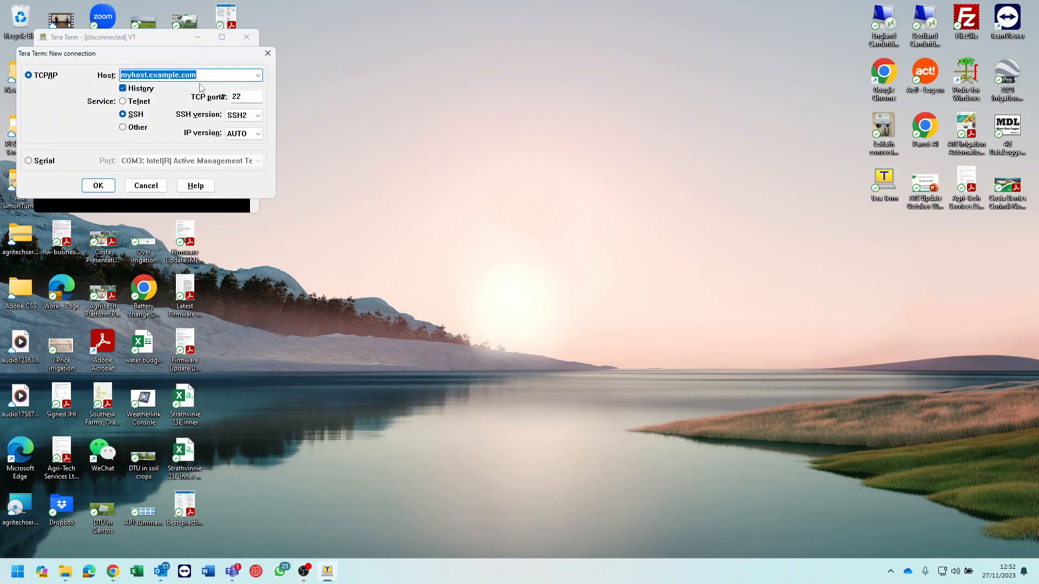
pyautogui.click(44, 160)
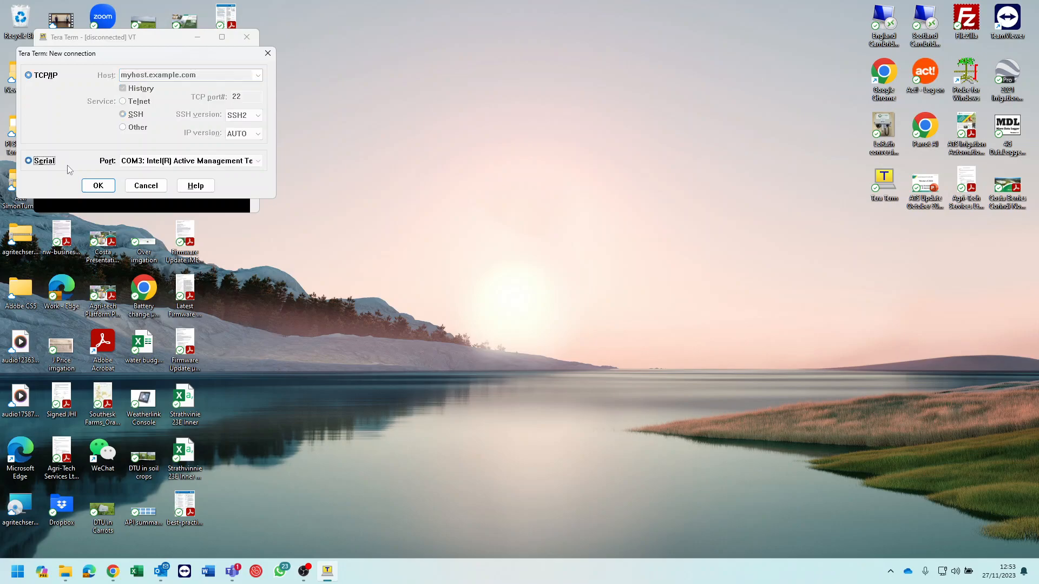
pyautogui.click(240, 165)
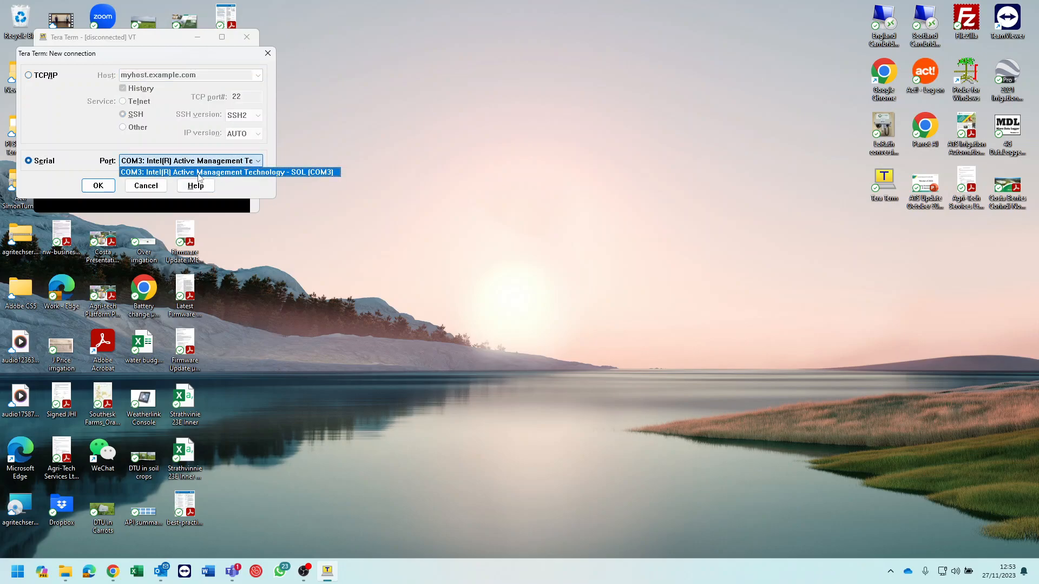
pyautogui.click(263, 166)
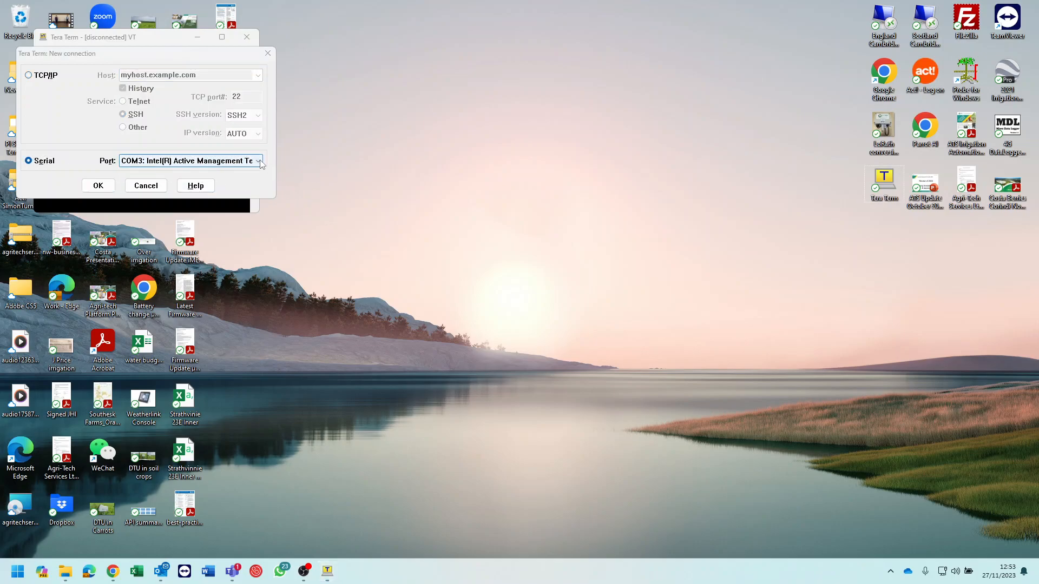
pyautogui.click(261, 163)
pyautogui.click(342, 137)
pyautogui.click(268, 53)
pyautogui.click(252, 38)
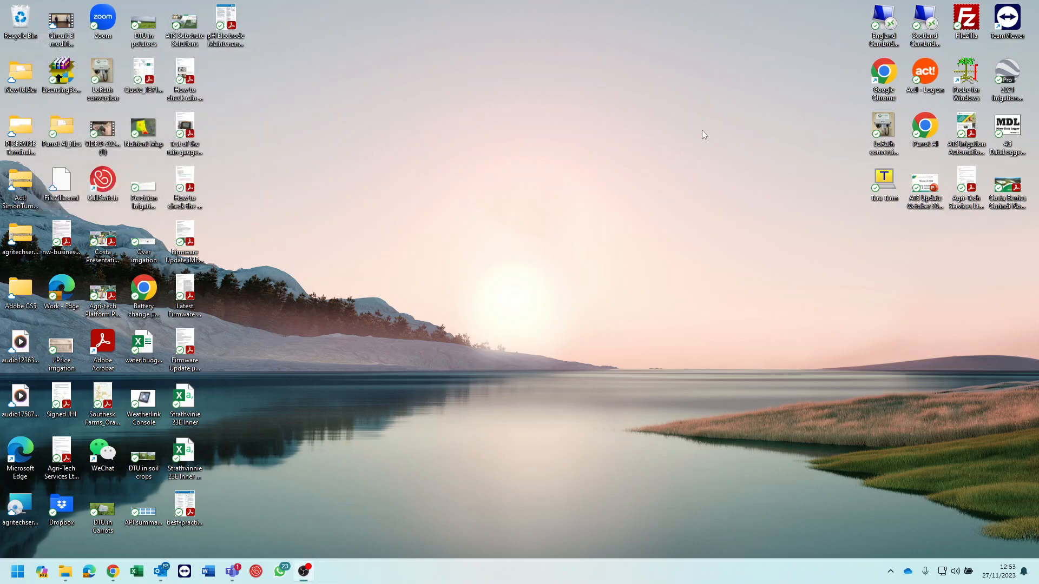
# Restart Tera Term, reconnect over serial to the USB Serial Device on COM4, and maximize the window
pyautogui.doubleClick(885, 182)
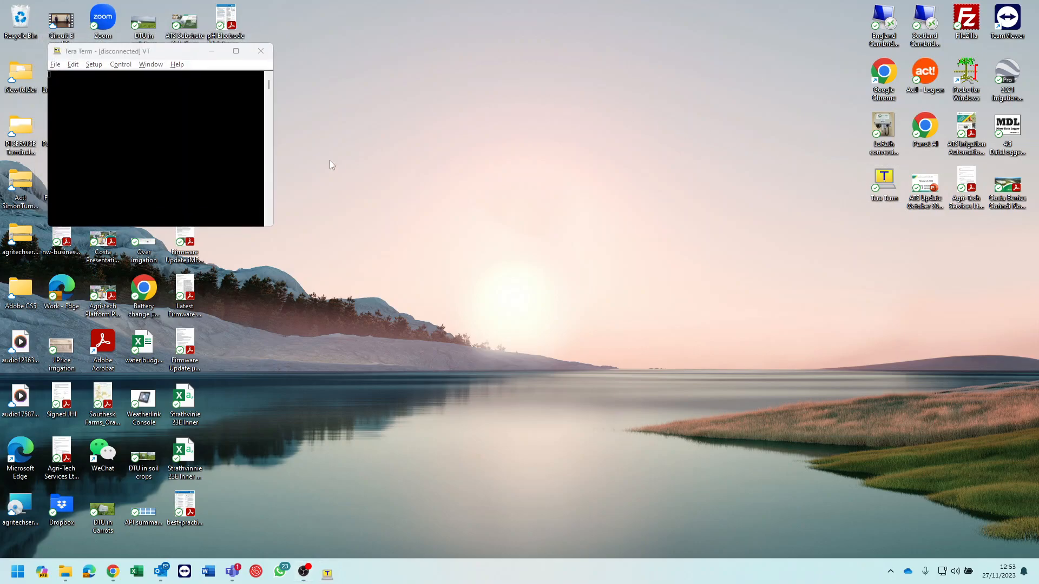
pyautogui.click(56, 174)
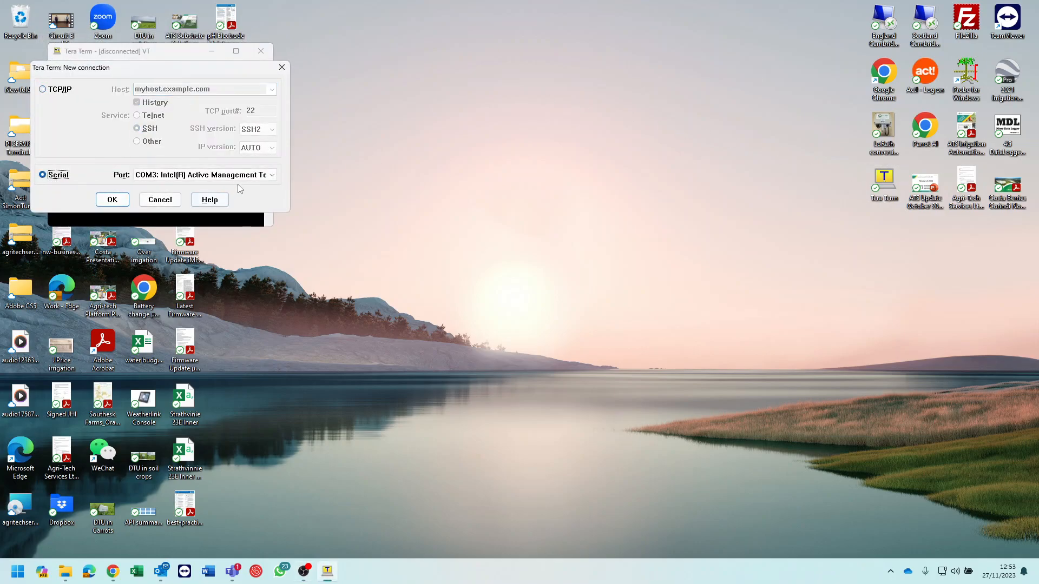
pyautogui.click(273, 177)
pyautogui.click(273, 177)
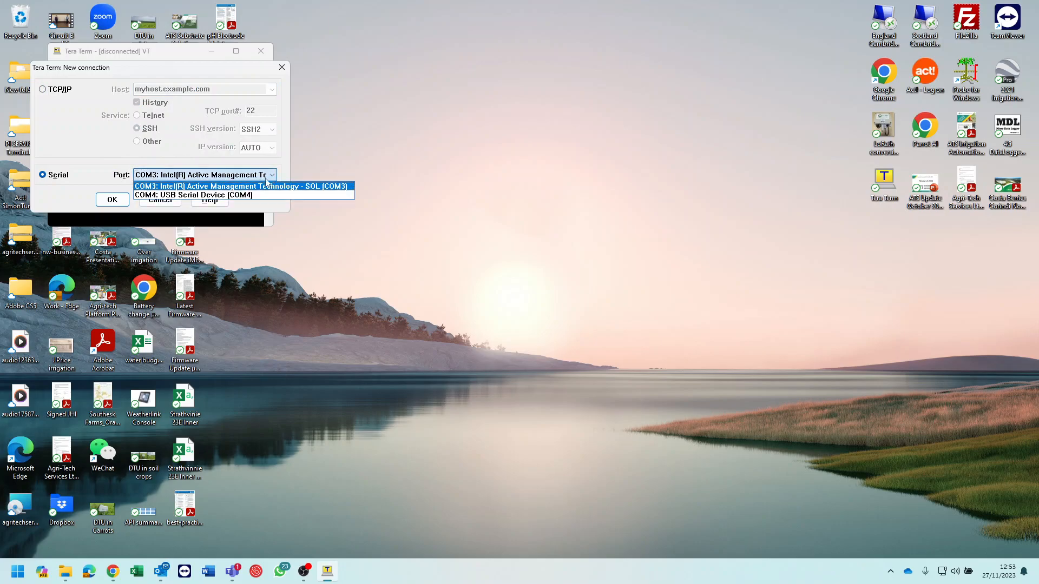
pyautogui.click(240, 195)
pyautogui.click(111, 199)
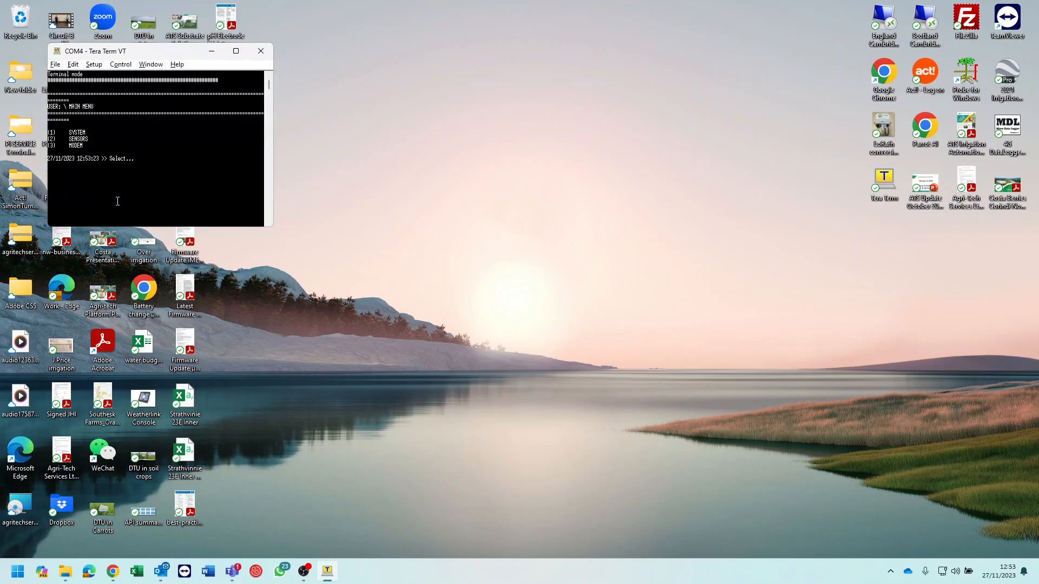
pyautogui.click(236, 52)
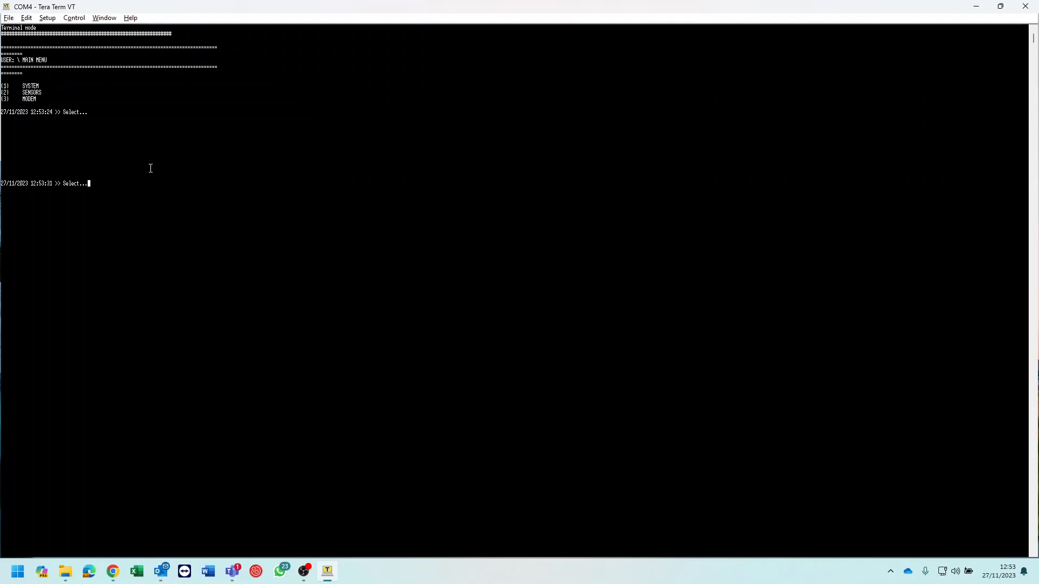
# Check the customer APN in the station's MODEM SETTINGS and return to the modem settings
pyautogui.press('3')
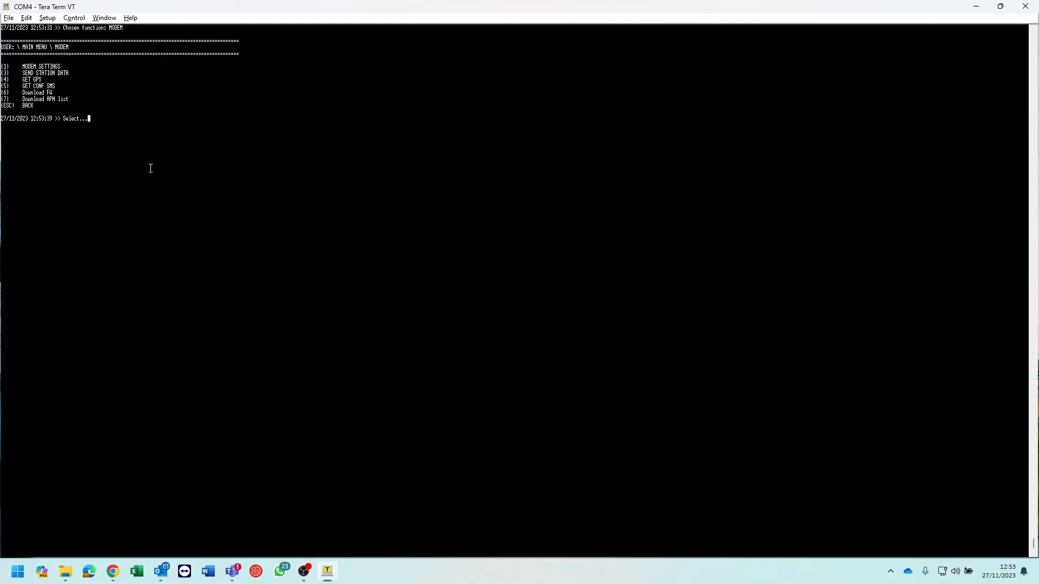
pyautogui.press('1')
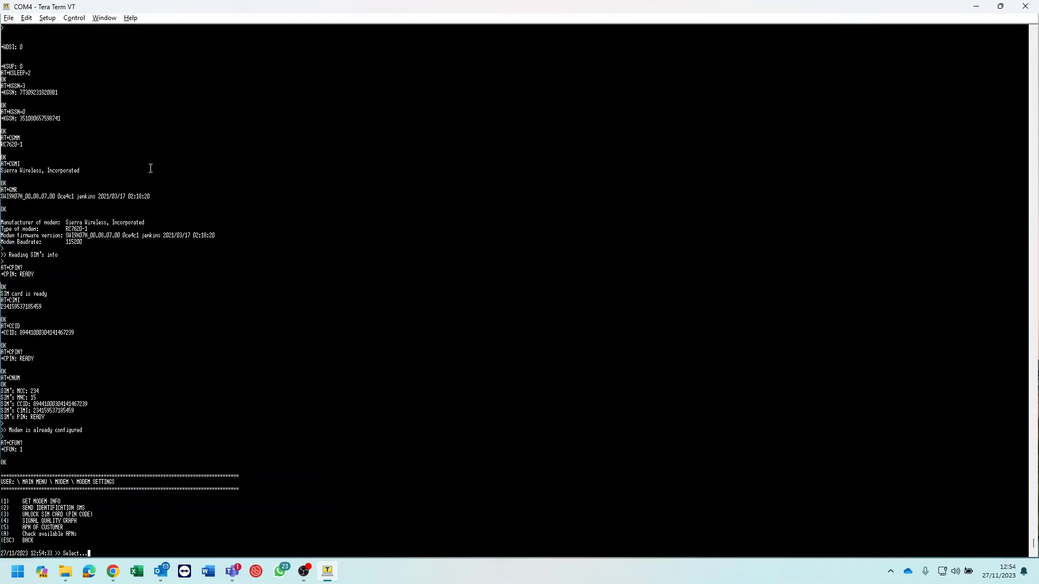
pyautogui.press('5')
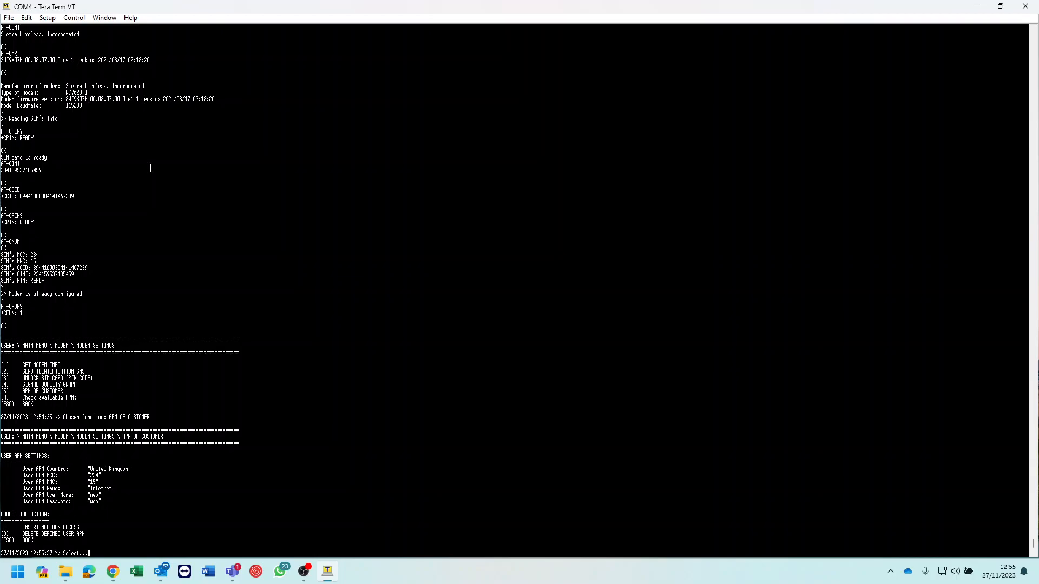
pyautogui.press('Escape')
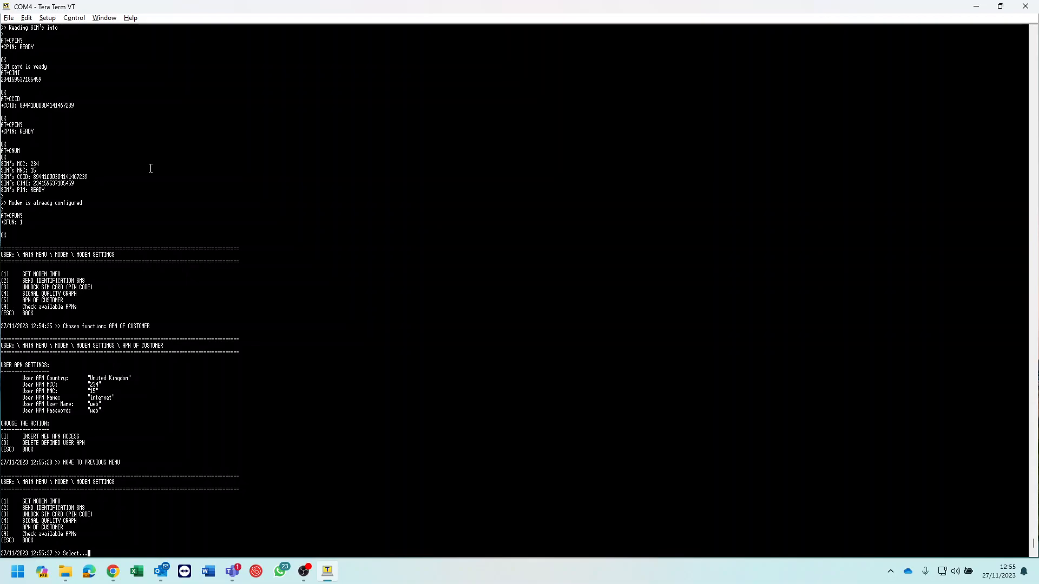
# Check the modem's SIGNAL QUALITY GRAPH and leave the modem settings
pyautogui.press('4')
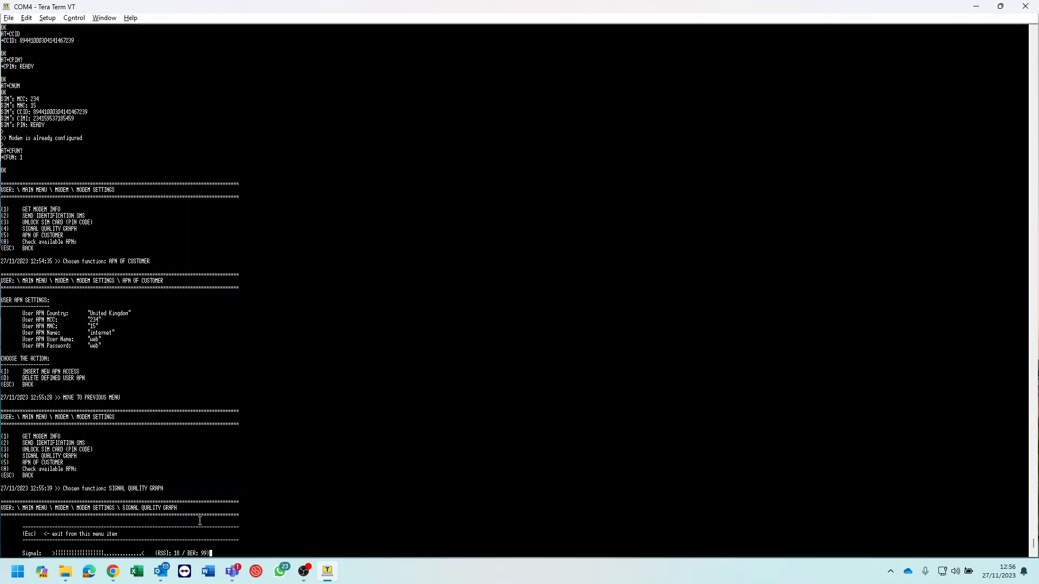
pyautogui.press('Escape')
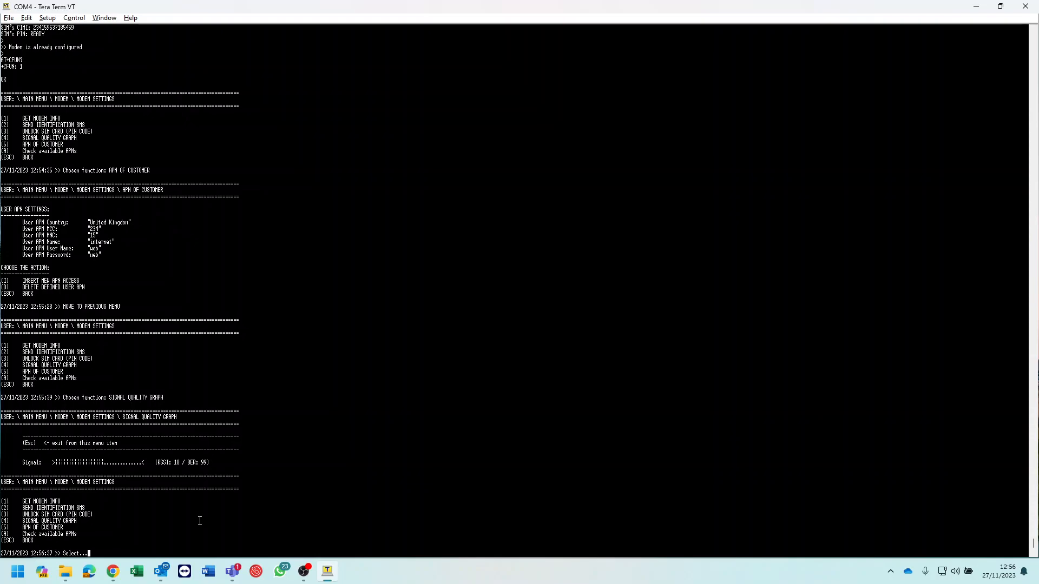
pyautogui.press('Escape')
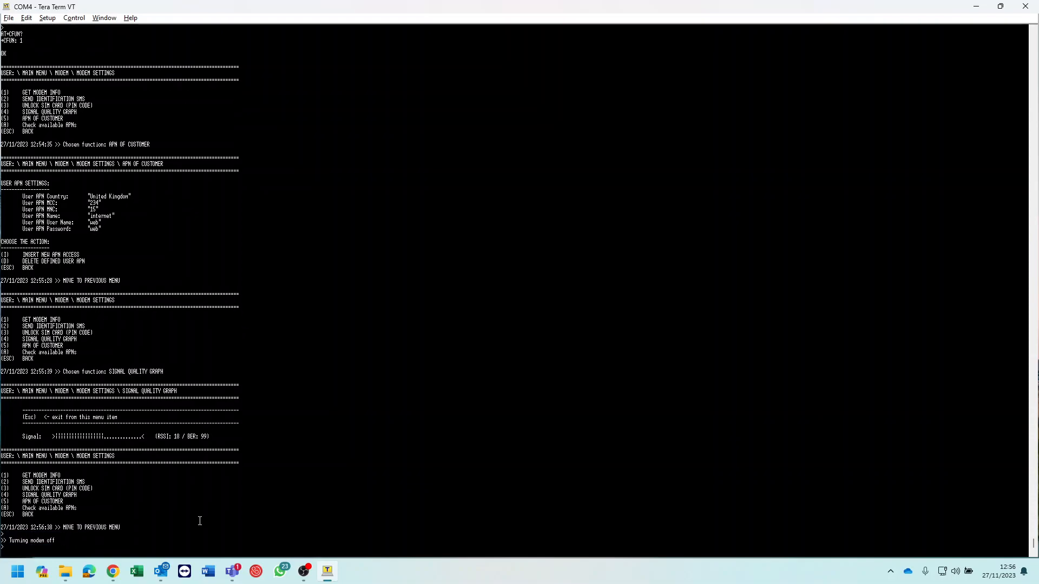